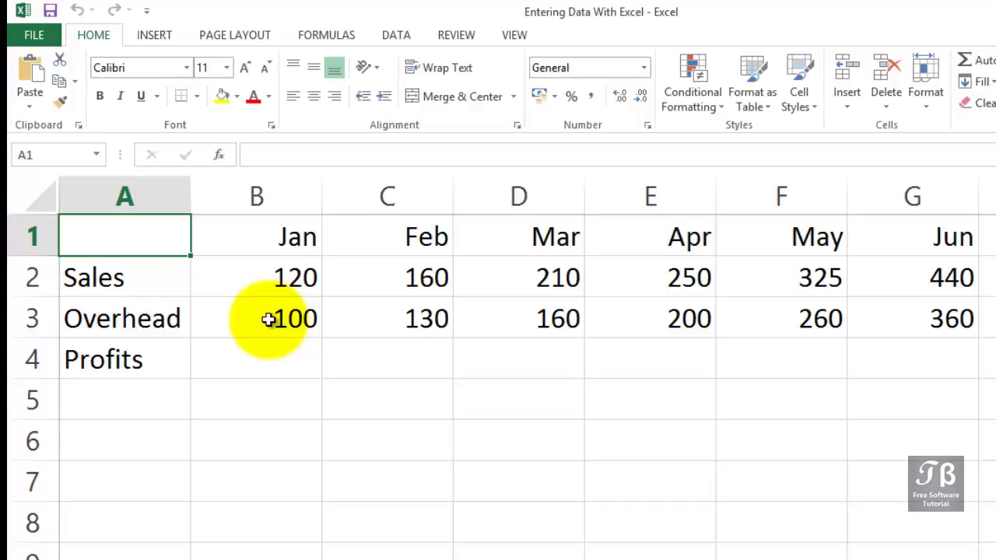
Delete row 3 (Overhead) so Profits sits directly beneath Sales.
left_click(269, 319)
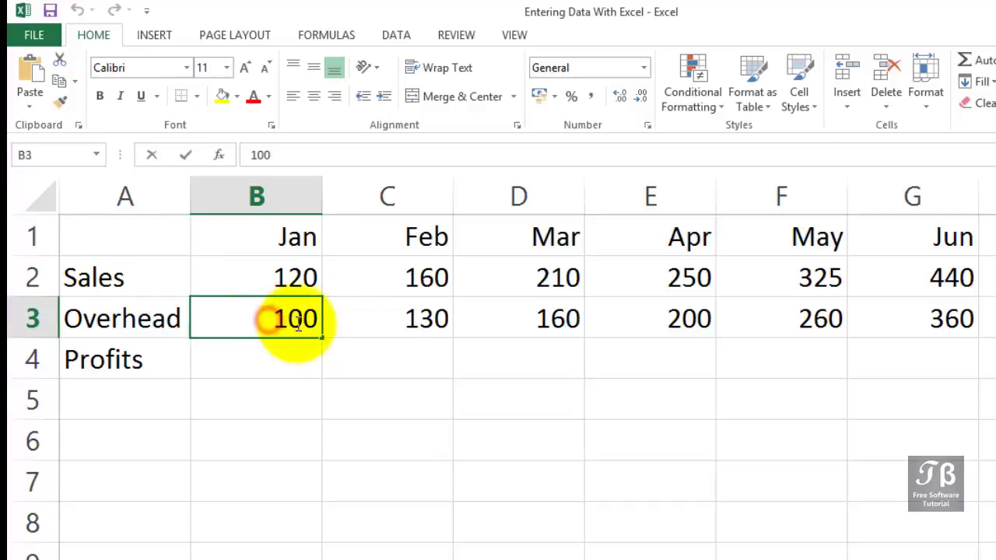
left_click_drag(892, 312, 254, 315)
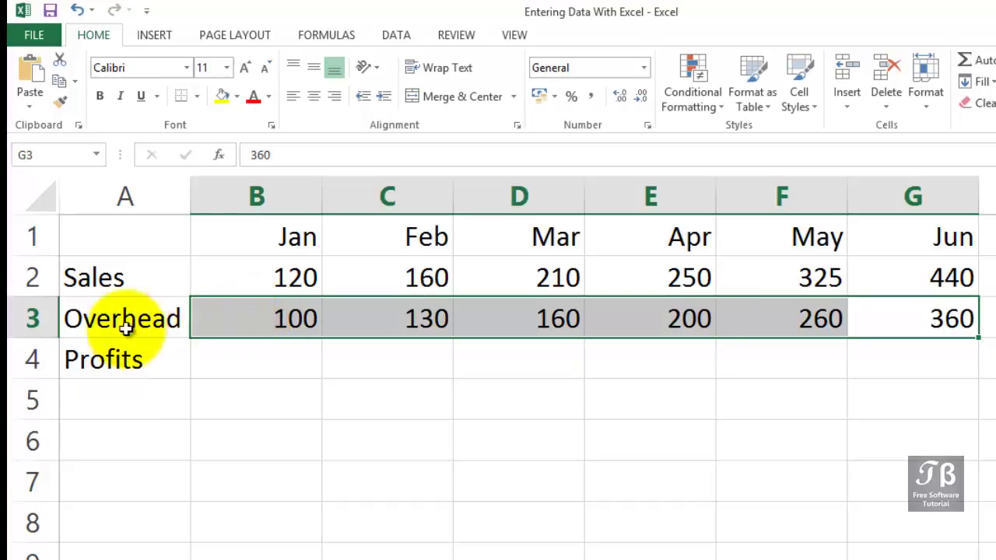
left_click(25, 316)
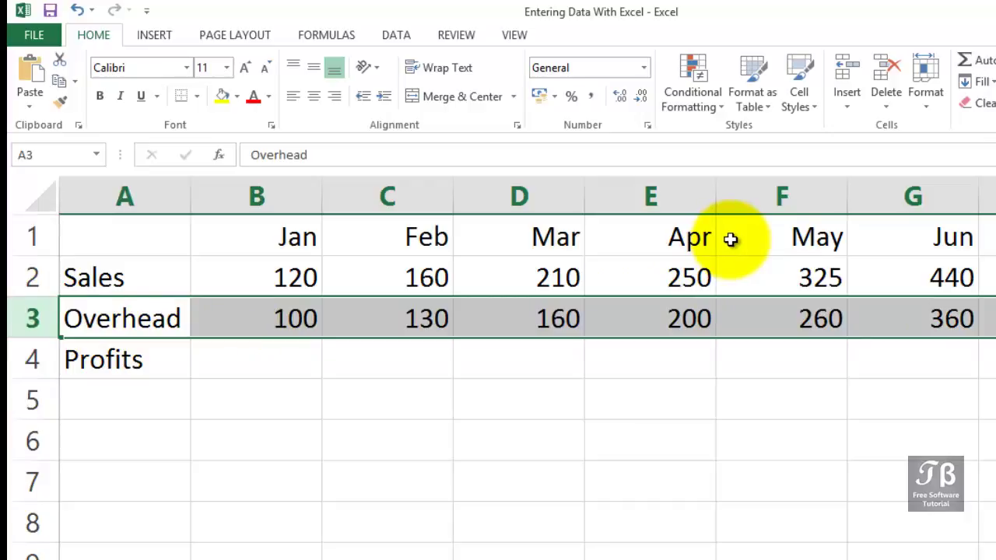
left_click(890, 109)
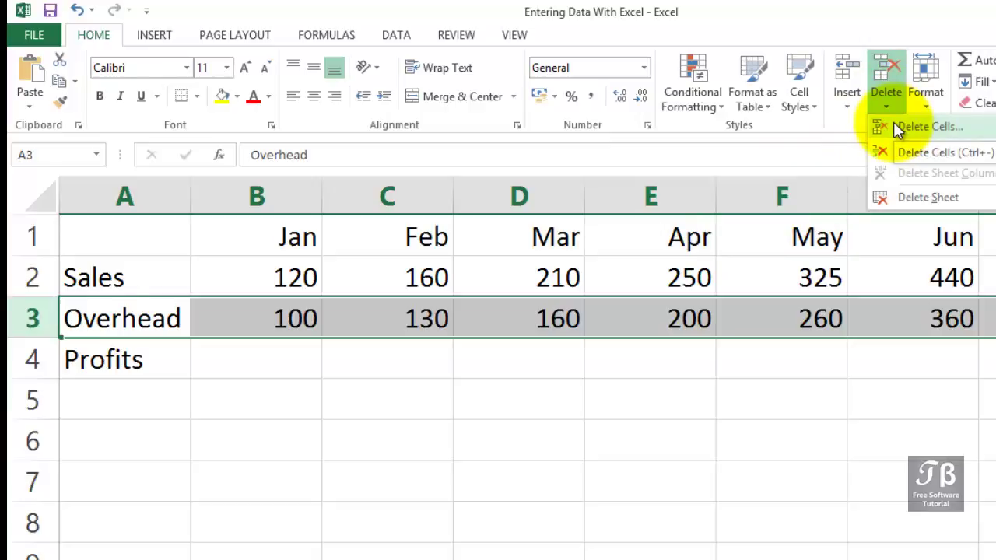
left_click(897, 128)
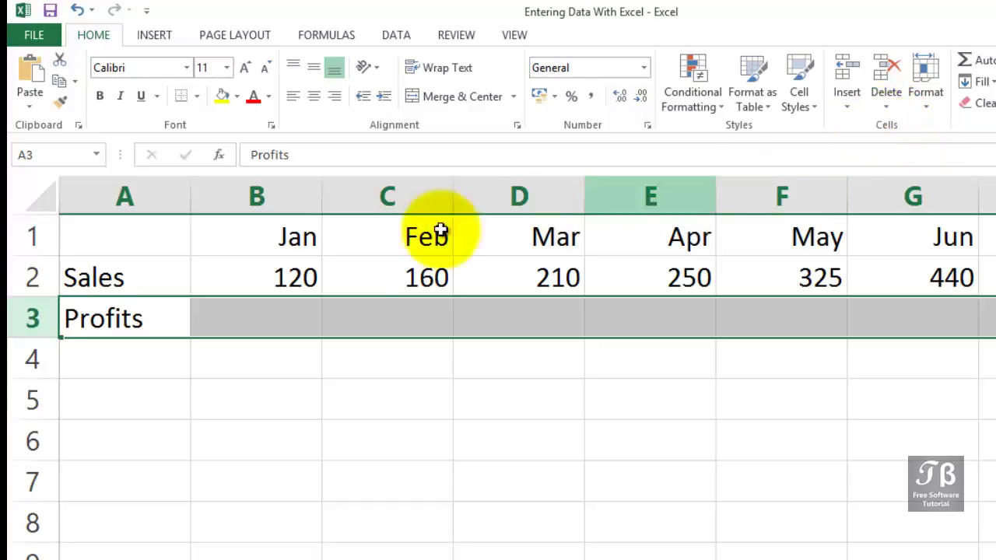
left_click(137, 302)
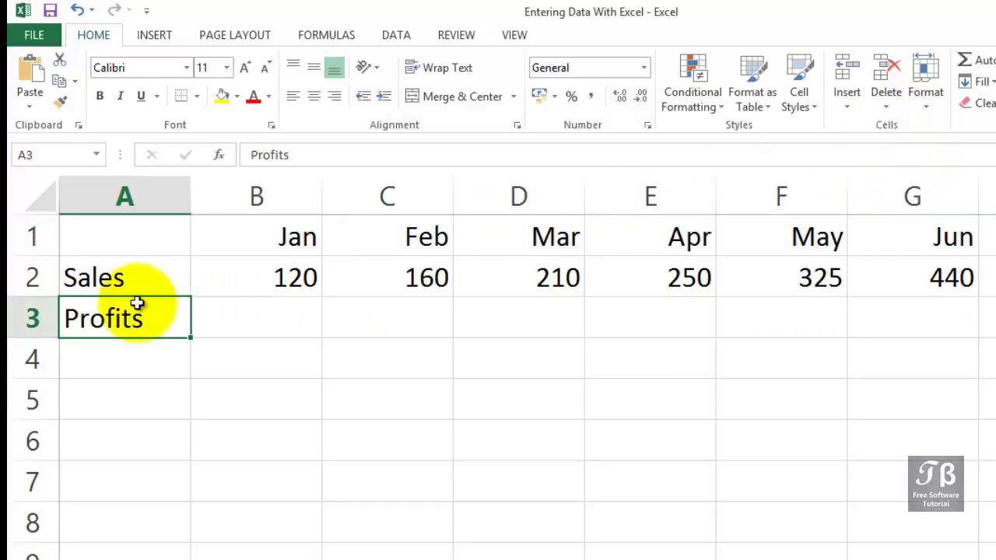
Undo the row deletion, restoring Overhead and its Jan–Jun figures in row 3.
left_click(126, 362)
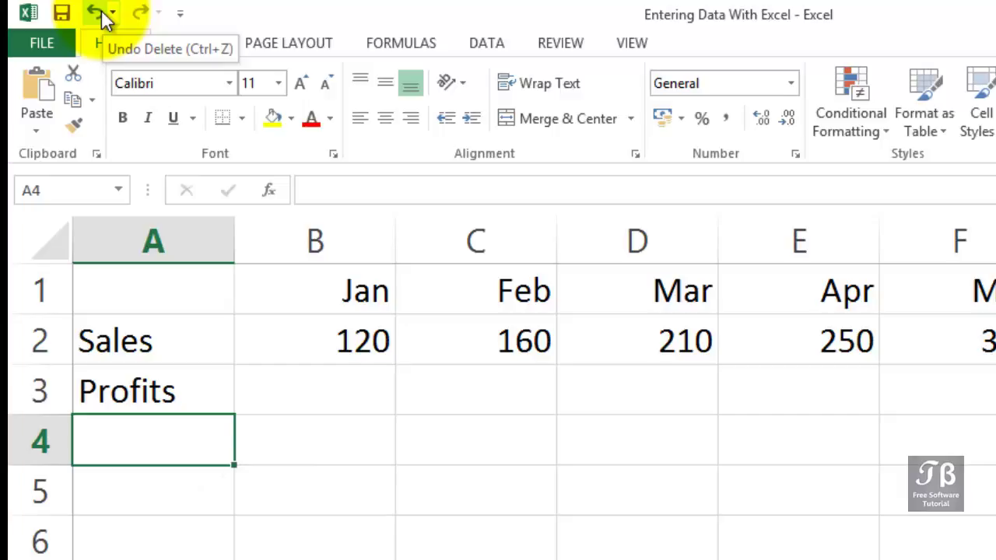
left_click(100, 14)
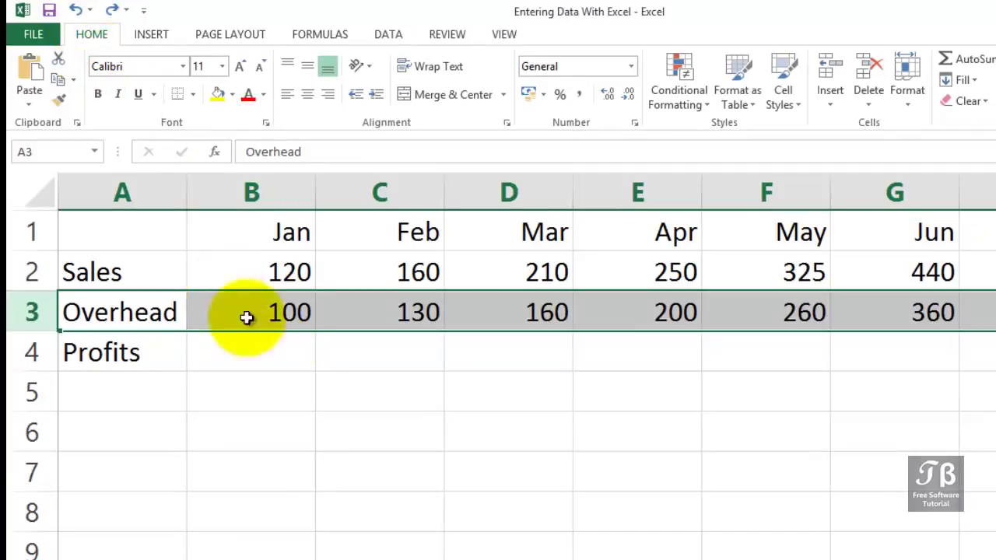
Fill the Jan–Jun header cells B1:G1 yellow.
left_click(278, 319)
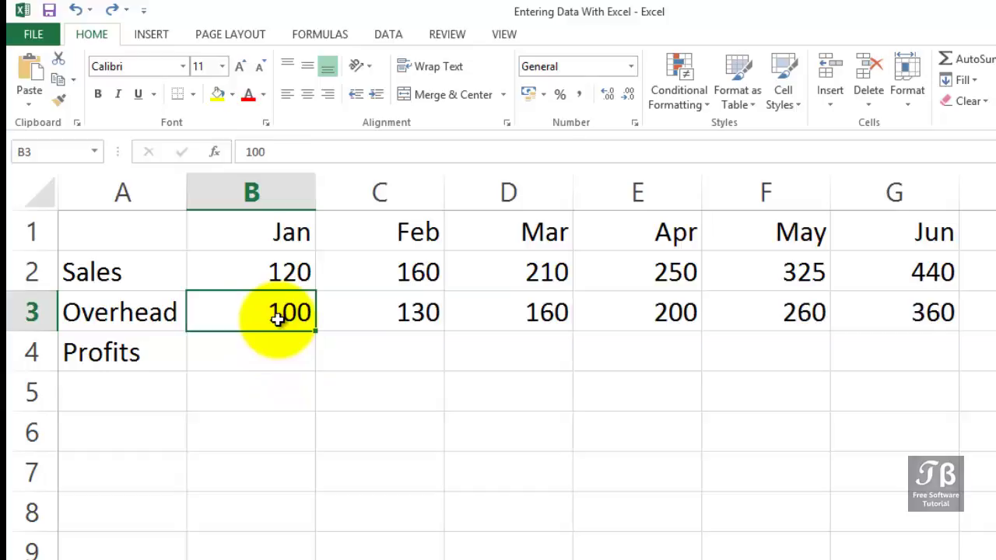
left_click(280, 227)
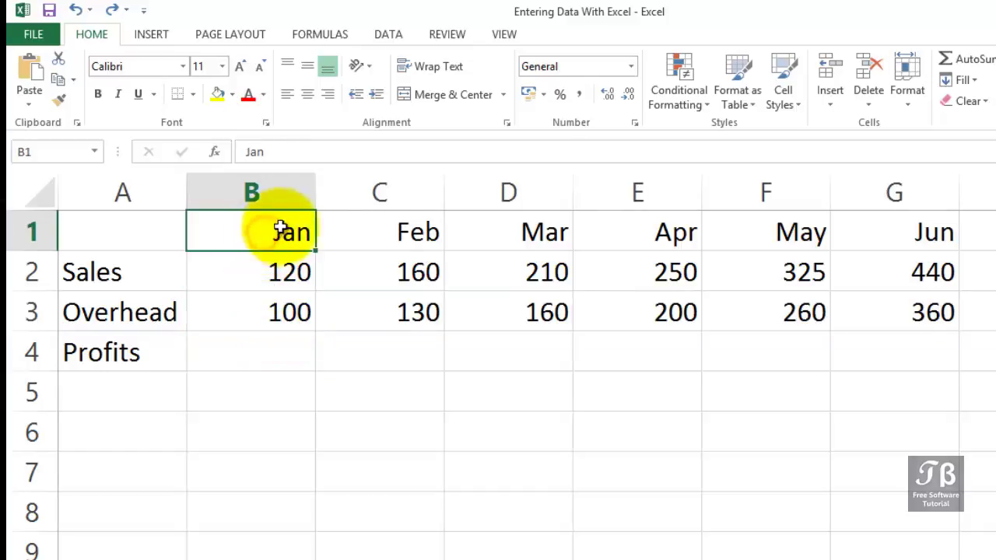
left_click_drag(280, 228, 901, 222)
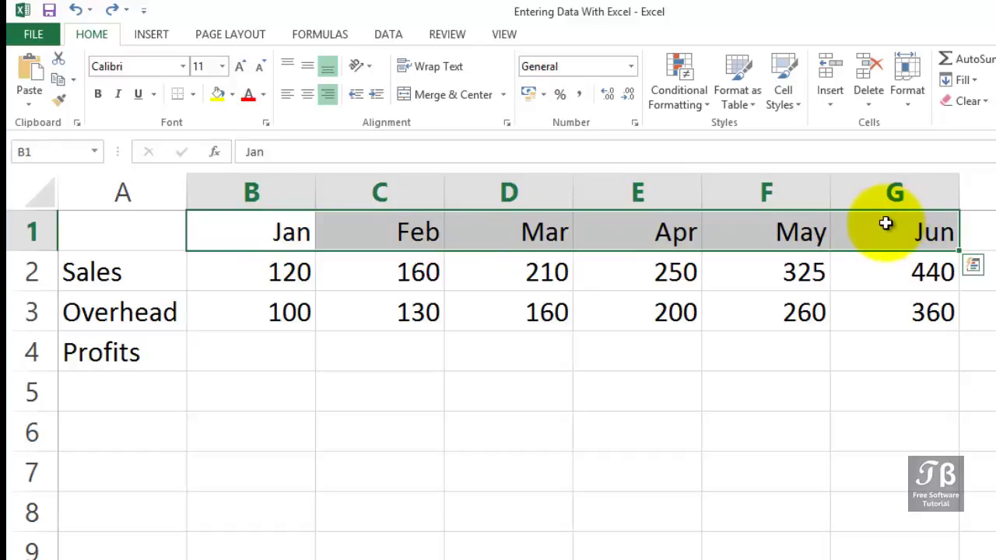
left_click(218, 94)
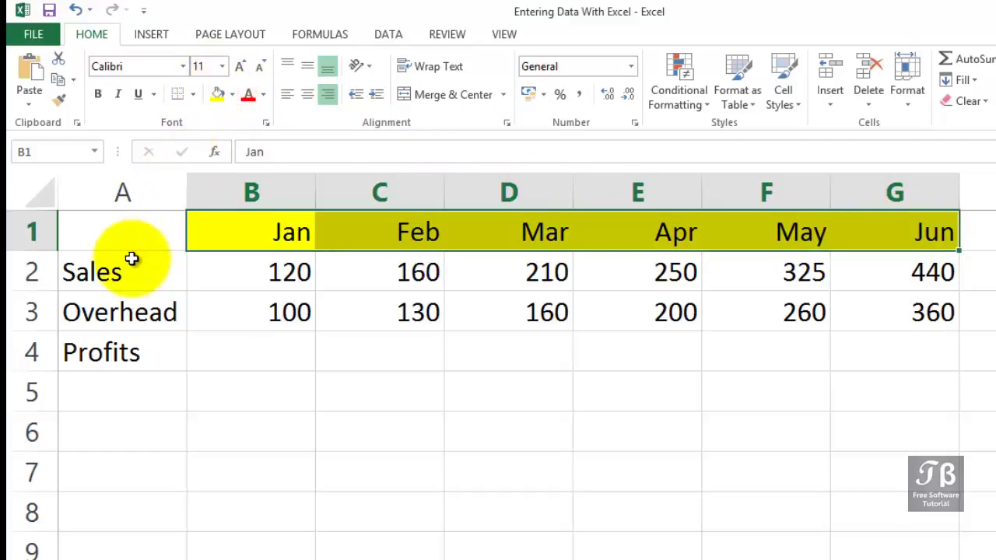
Make the Sales, Overhead and Profits labels in A2:A4 red.
left_click_drag(126, 264, 131, 349)
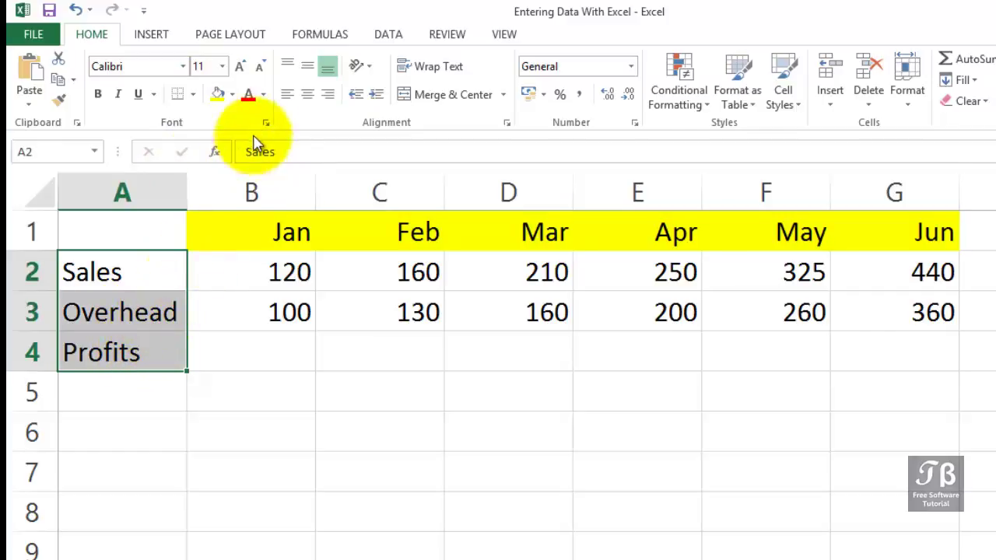
left_click(248, 95)
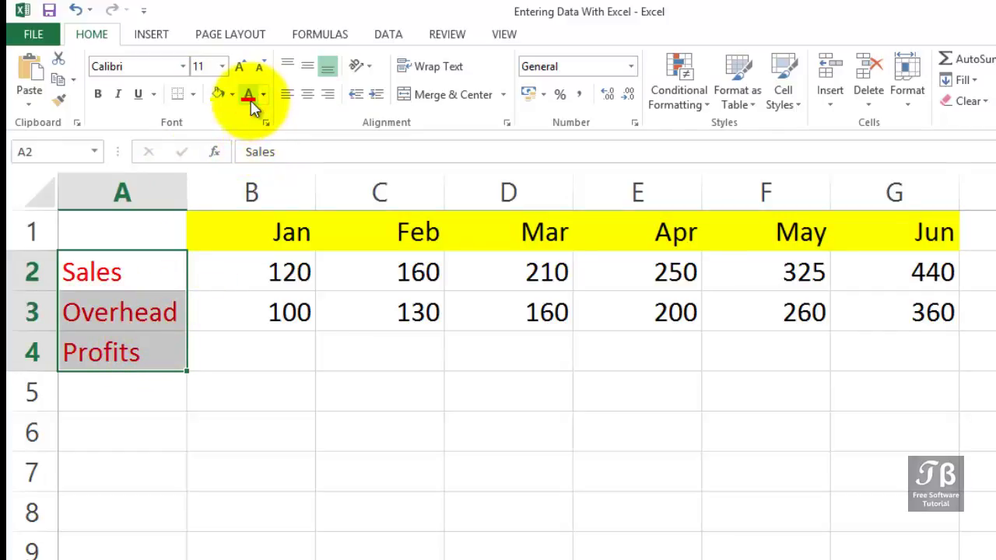
left_click(268, 355)
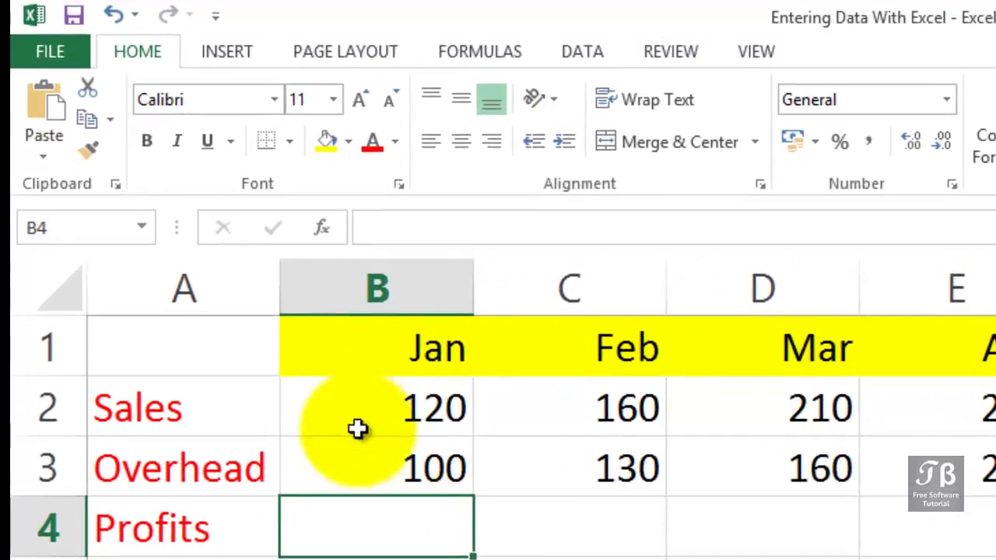
Undo two actions from the Undo list, clearing the yellow fill and red label text.
left_click(135, 22)
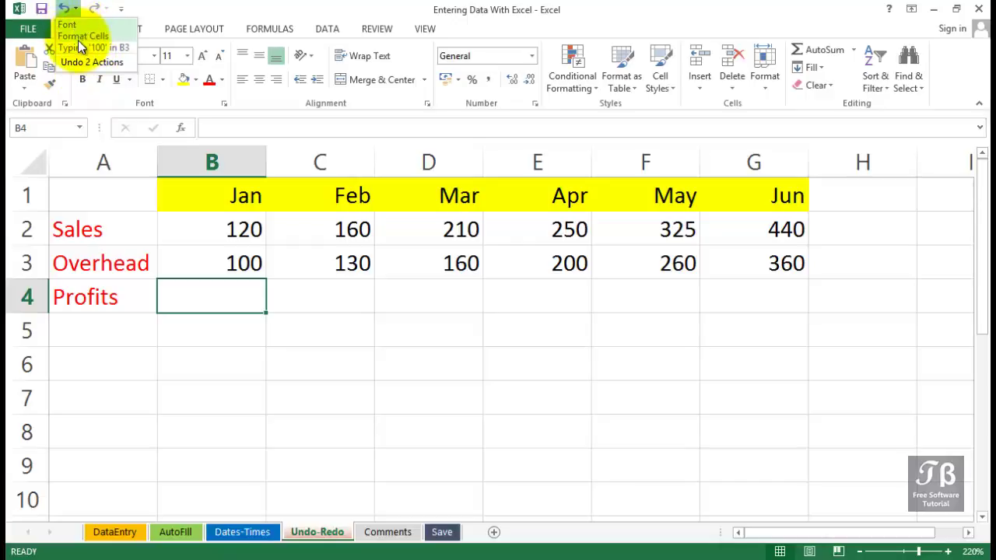
left_click(78, 41)
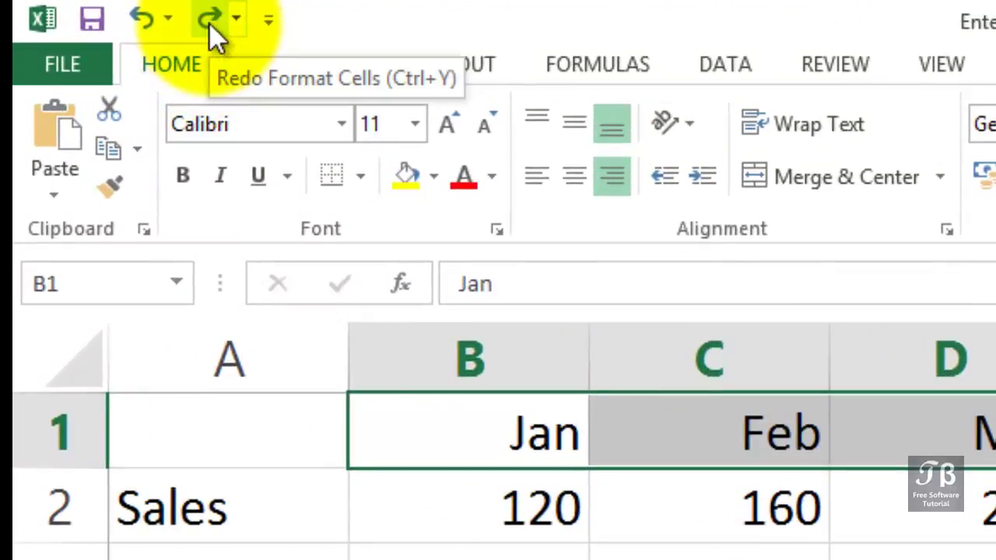
Redo just the Format Cells action so the Jan–Jun headers turn yellow again.
key("ctrl+y")
left_click(239, 28)
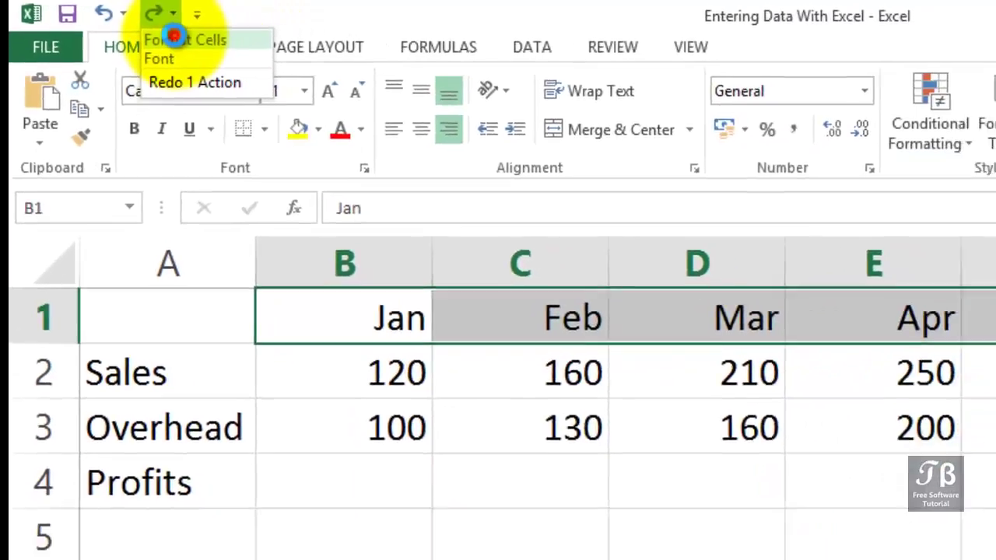
left_click(238, 54)
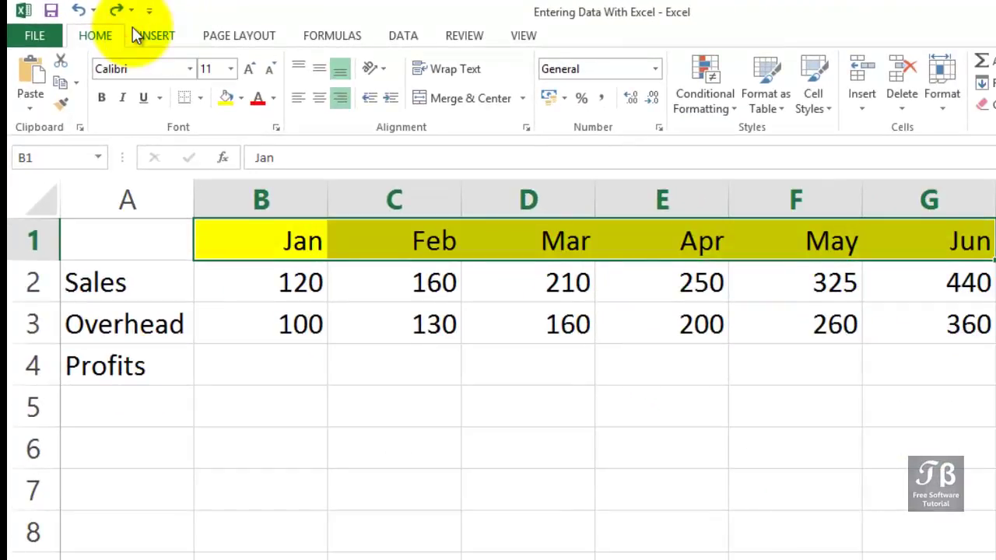
left_click_drag(145, 282, 152, 370)
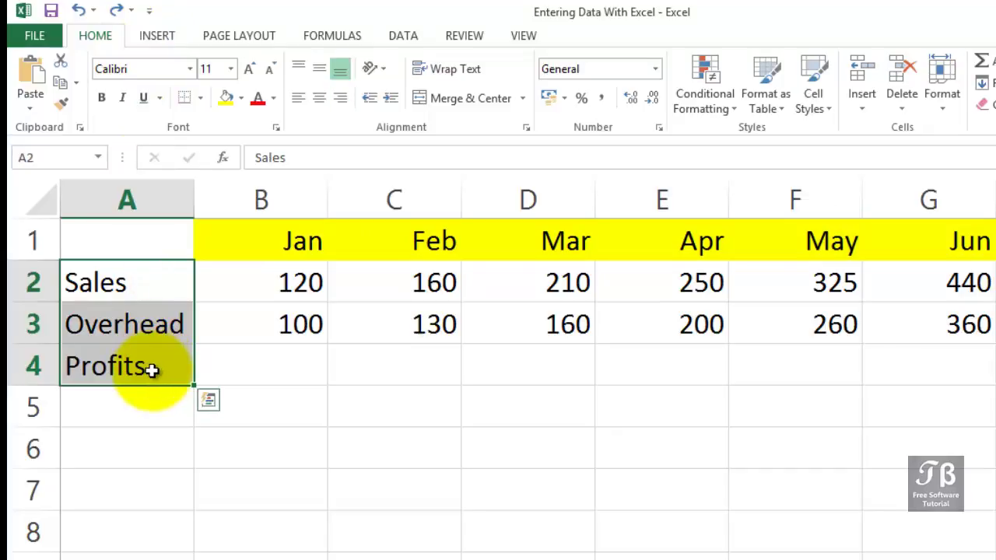
left_click_drag(283, 233, 970, 246)
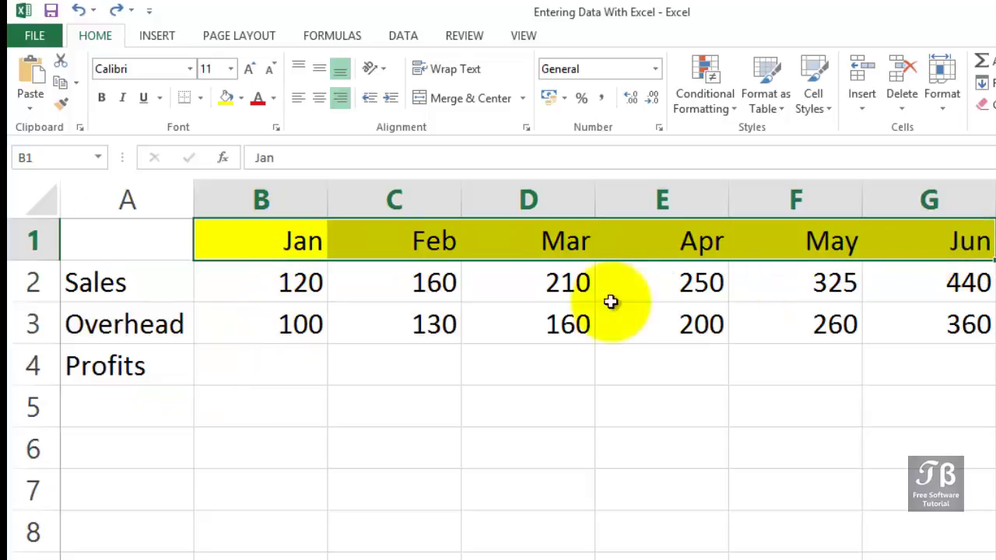